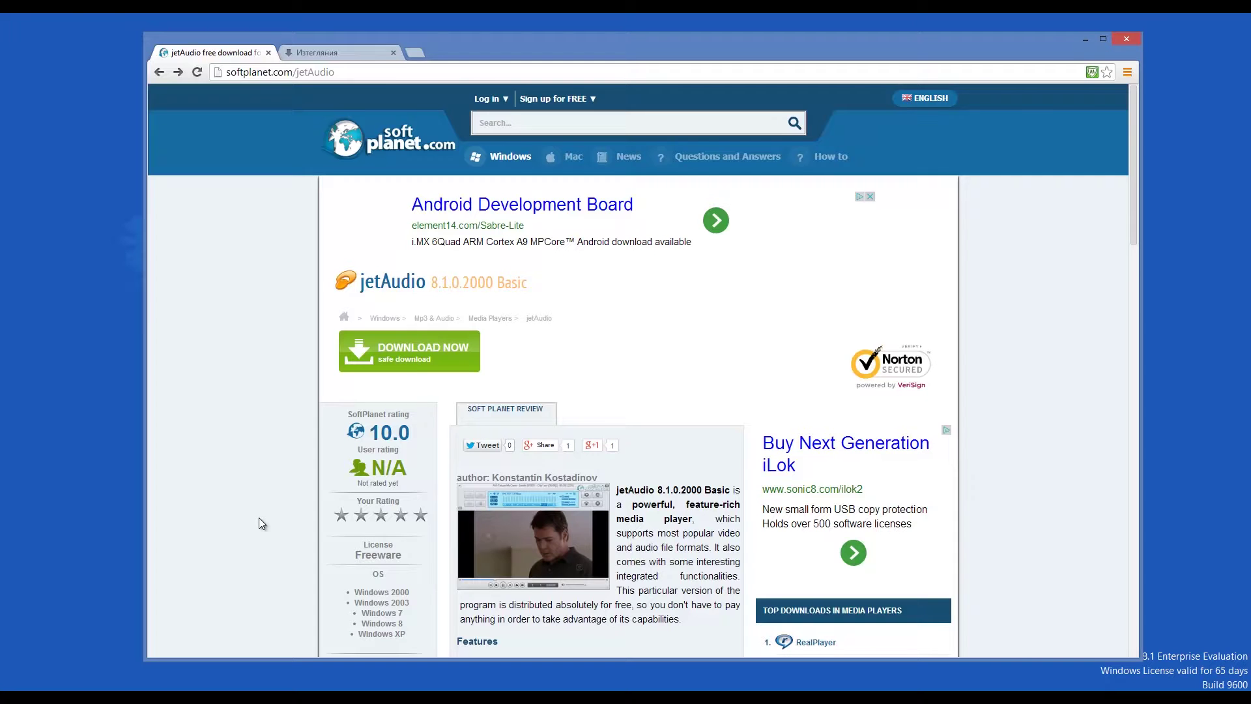
scroll(259, 511, down, 3)
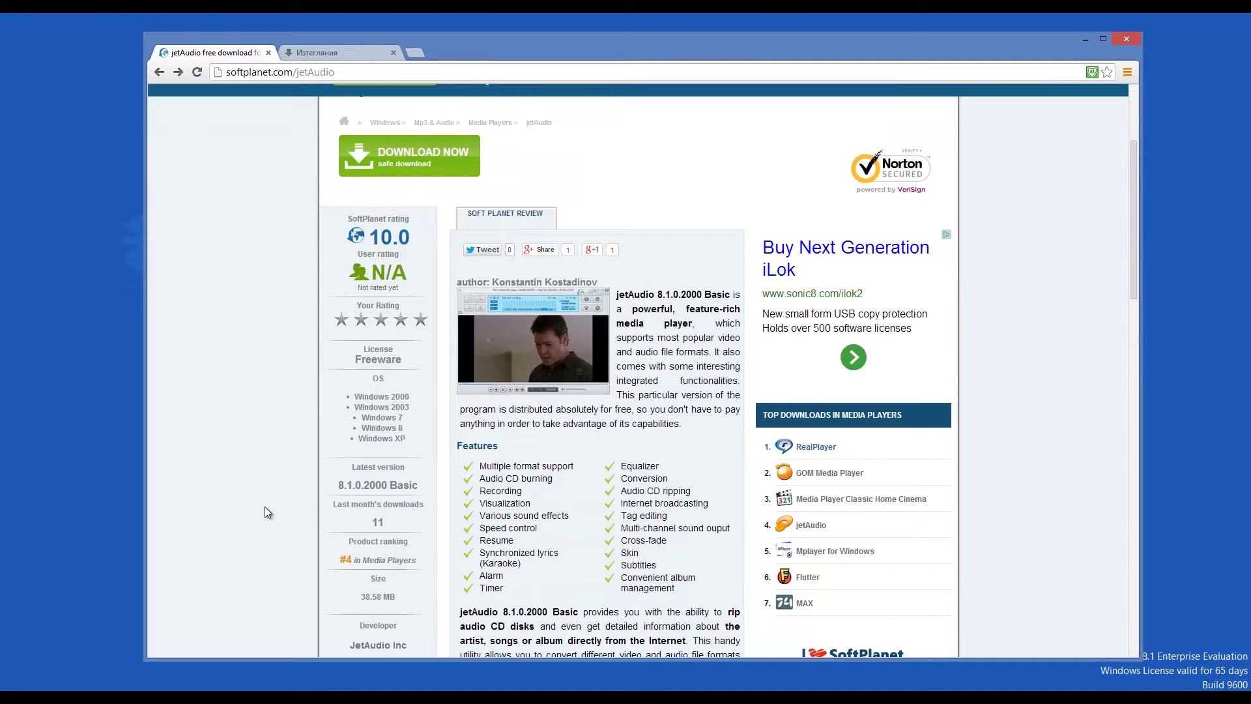
scroll(266, 507, up, 3)
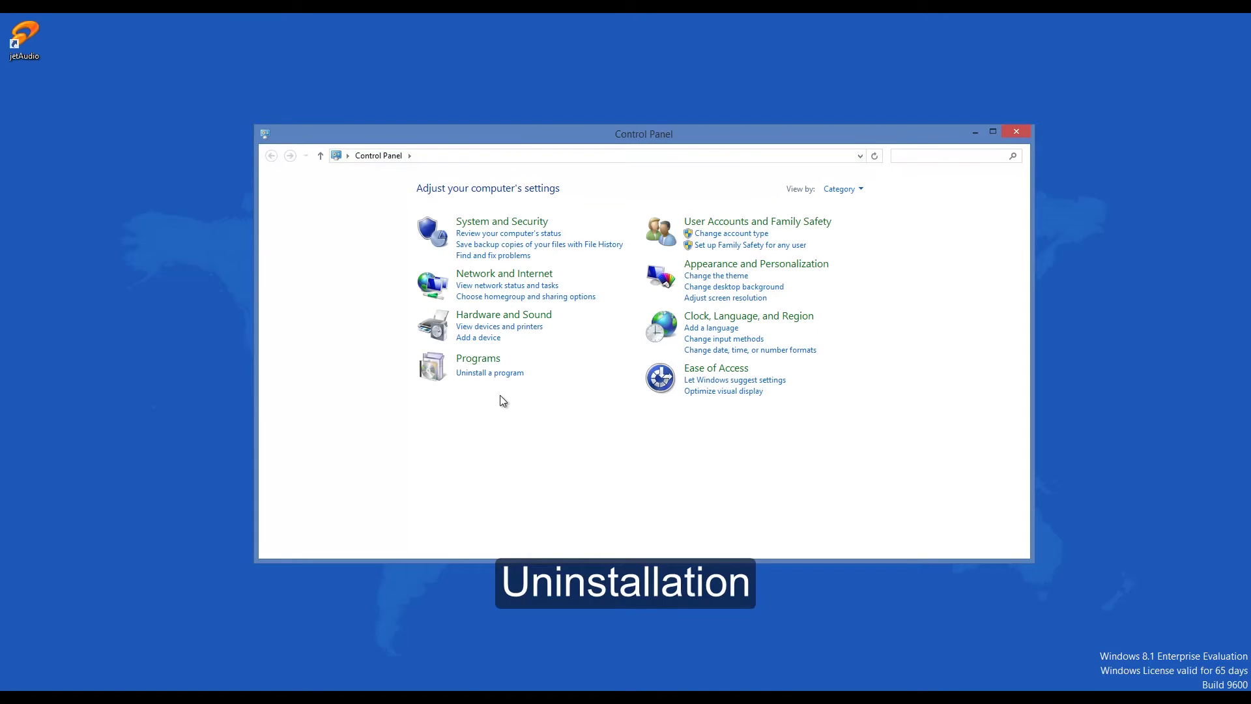
Step: Locate jetAudio Basic VX in Control Panel's installed programs list
click(500, 373)
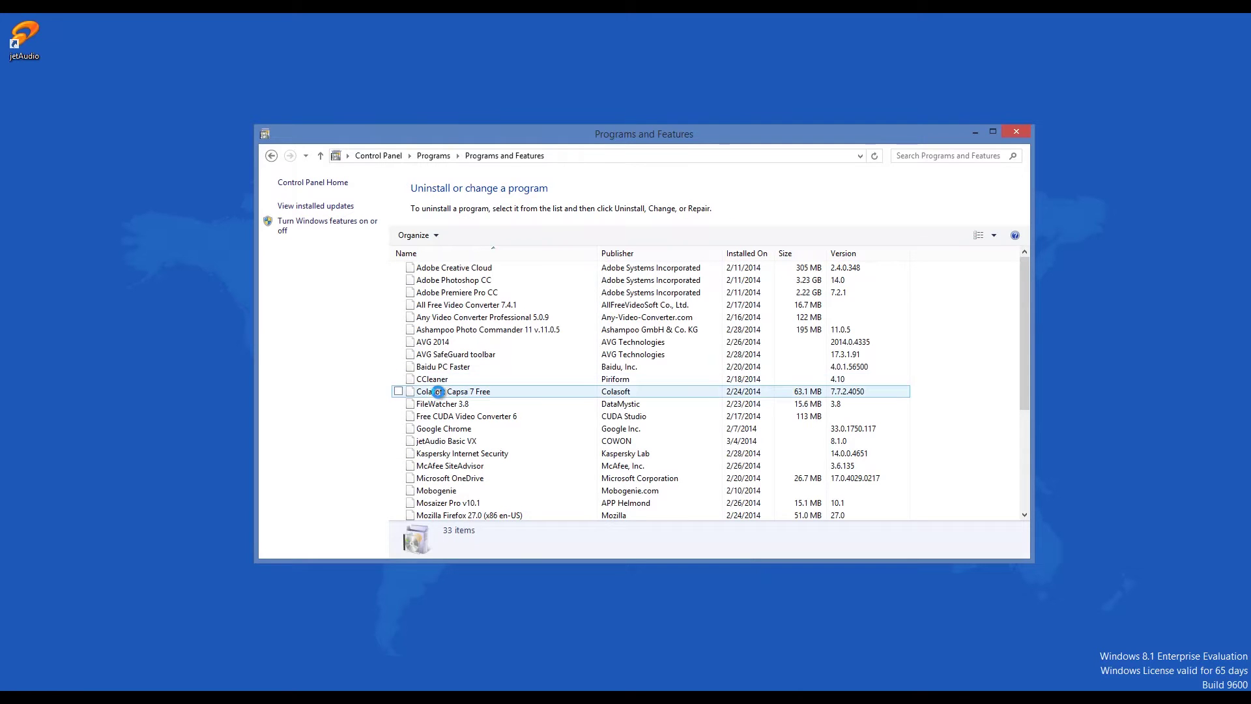
click(446, 442)
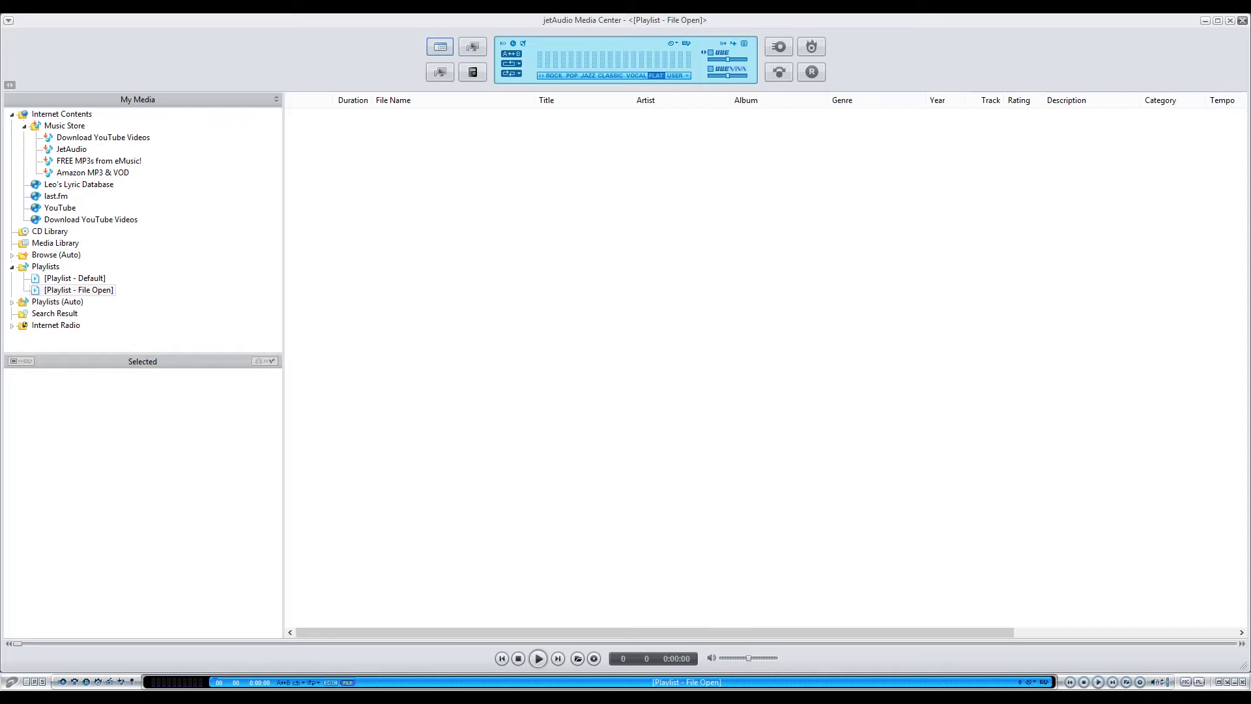
Step: Browse My Computer and My Media views, then show Portable Device and permanently dismiss its plugin notice
click(470, 46)
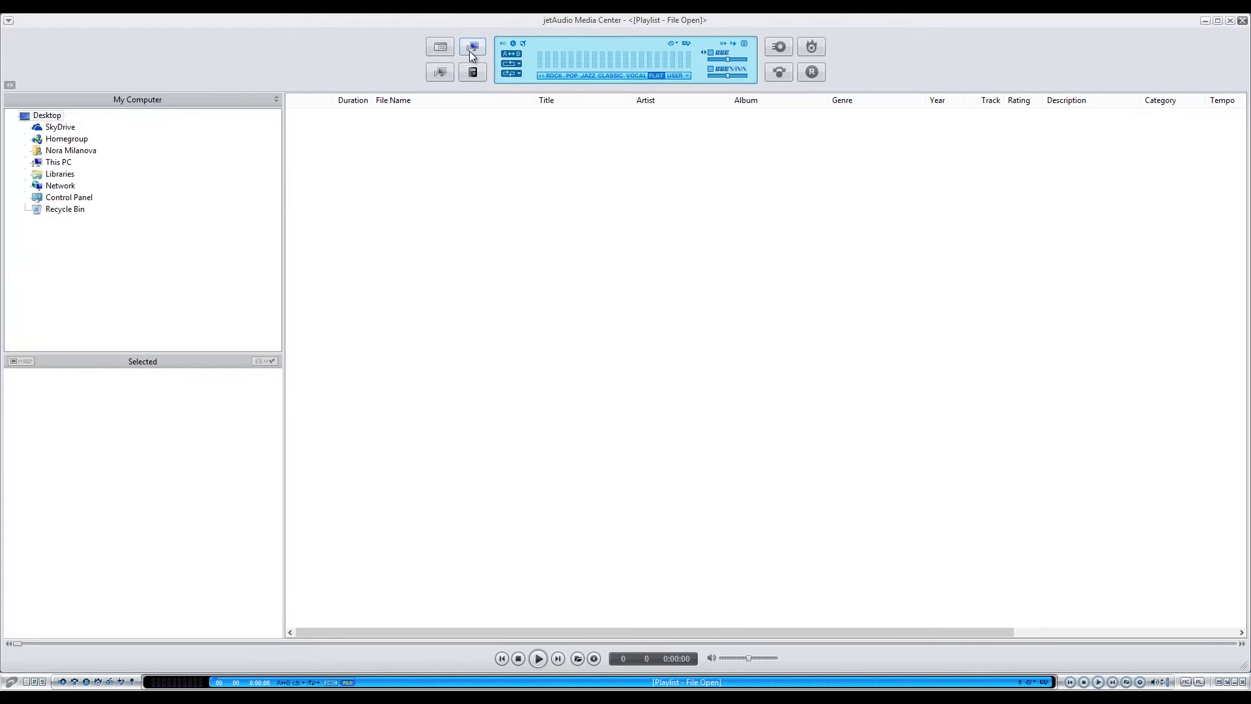
click(446, 48)
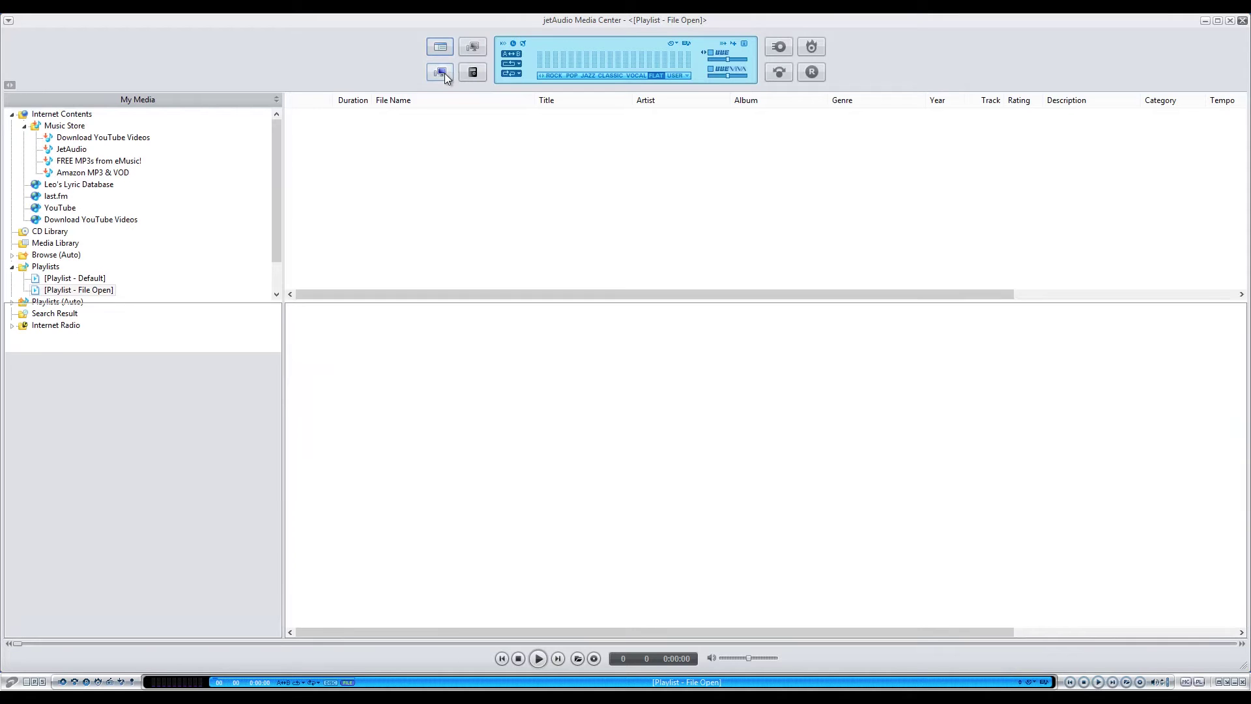
click(474, 73)
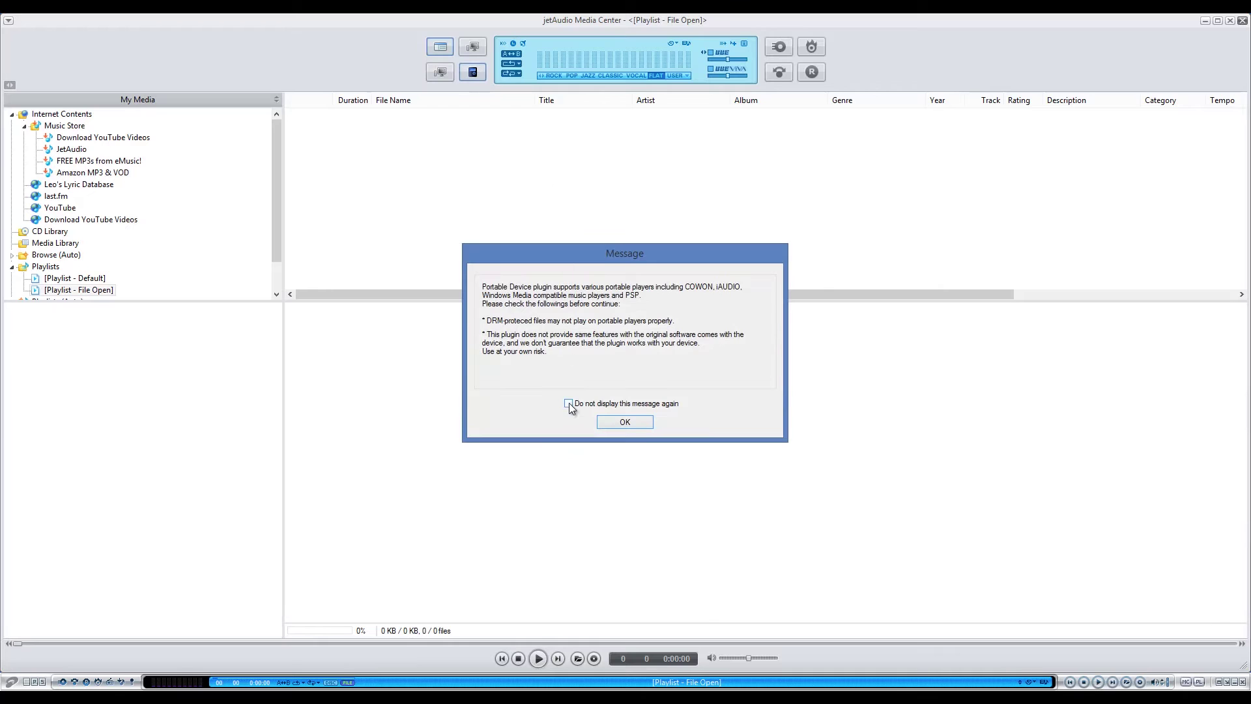
click(569, 403)
click(621, 422)
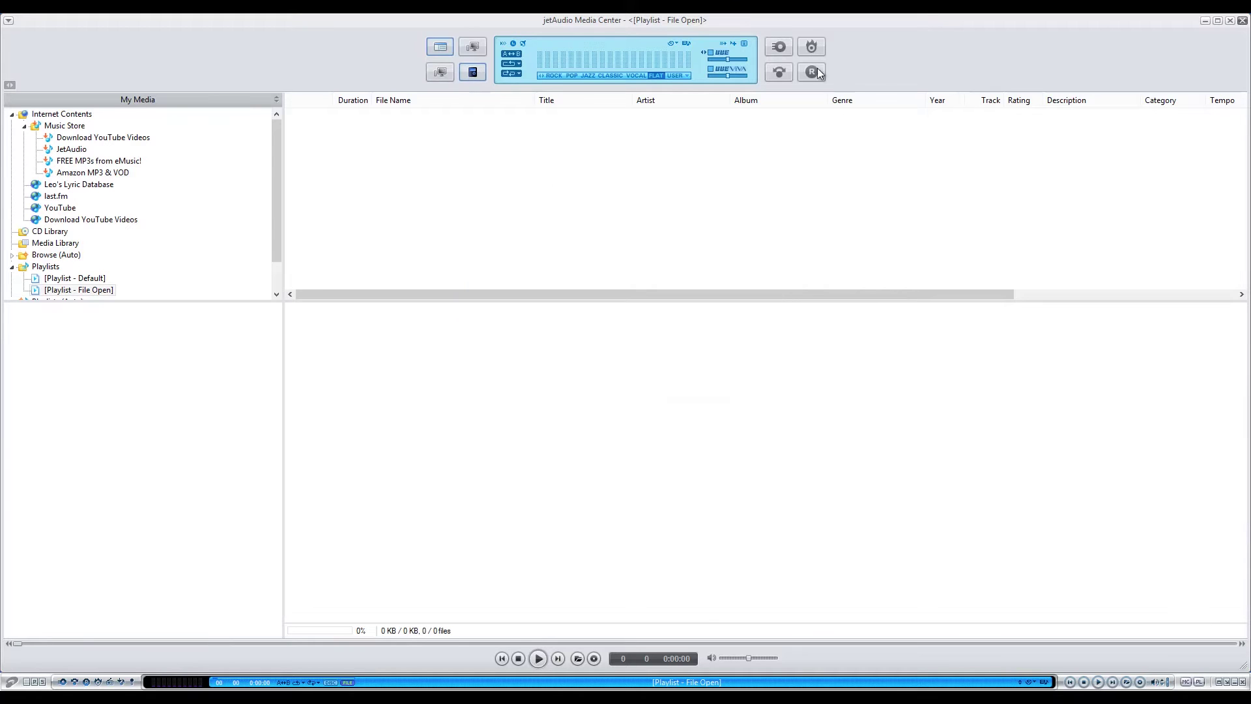
Step: Review the Ripping window's output formats, keep WAV - Wave, and close it
click(779, 49)
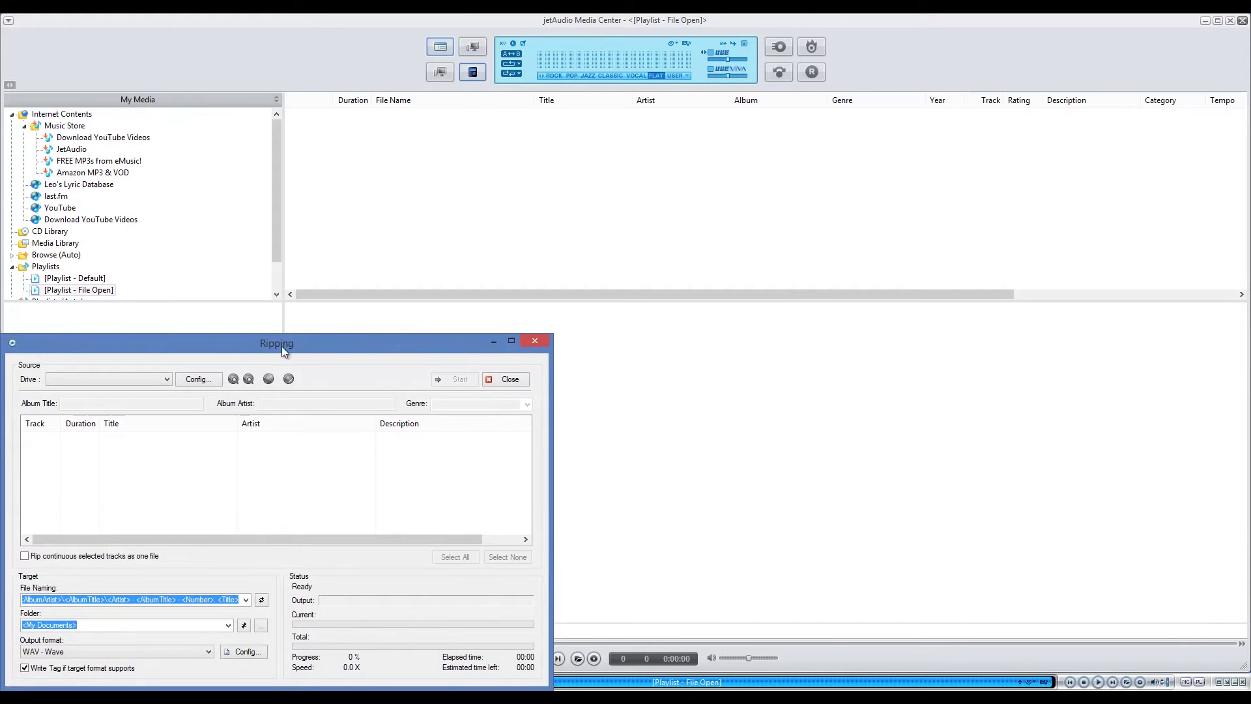
drag(281, 346, 387, 159)
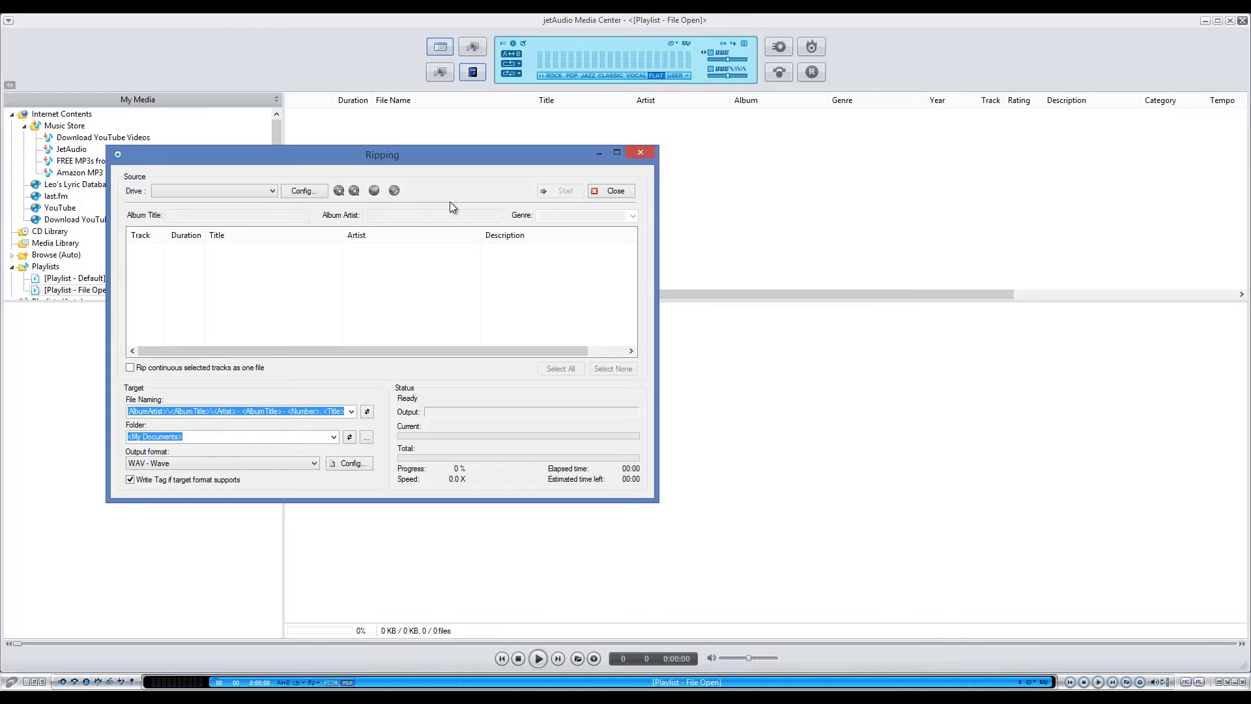
click(299, 464)
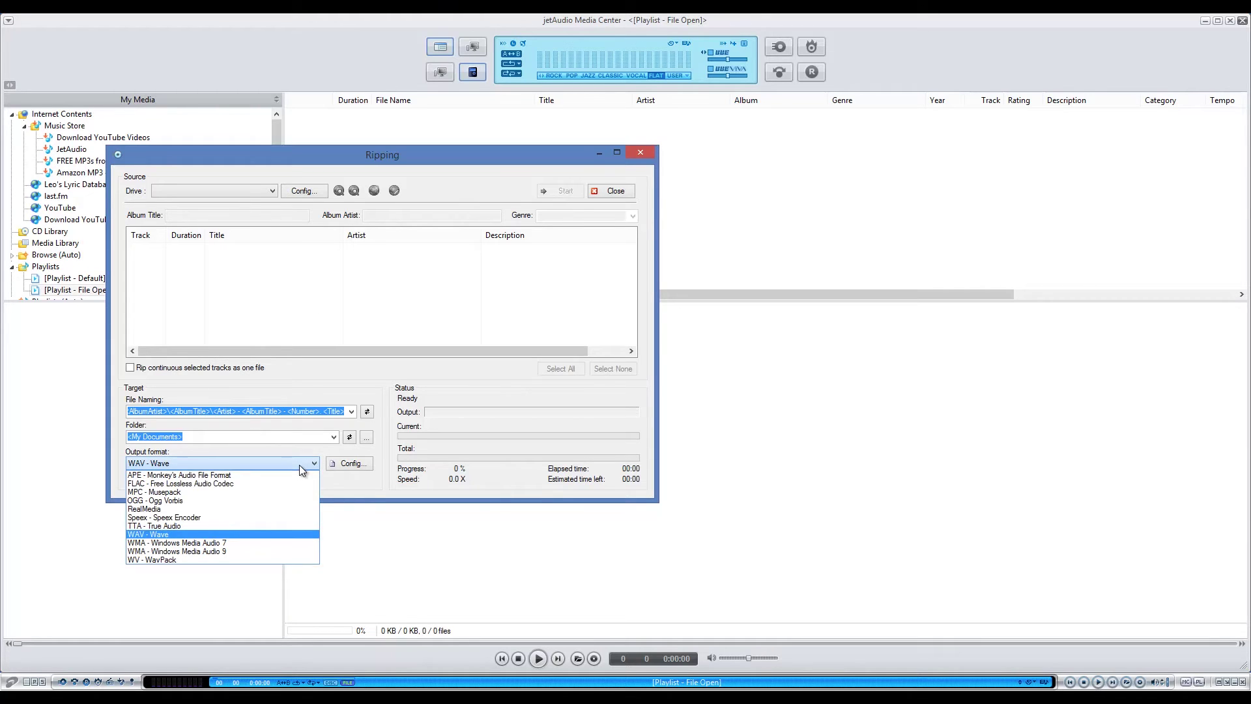
click(299, 464)
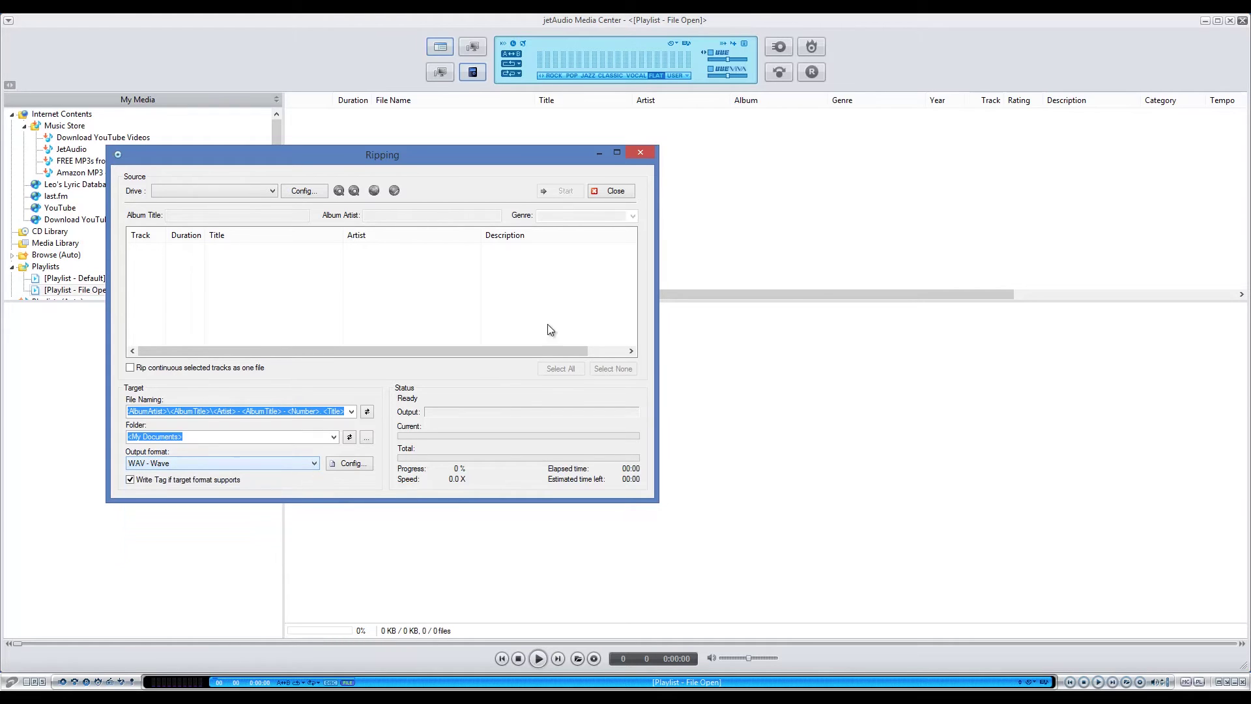
click(641, 153)
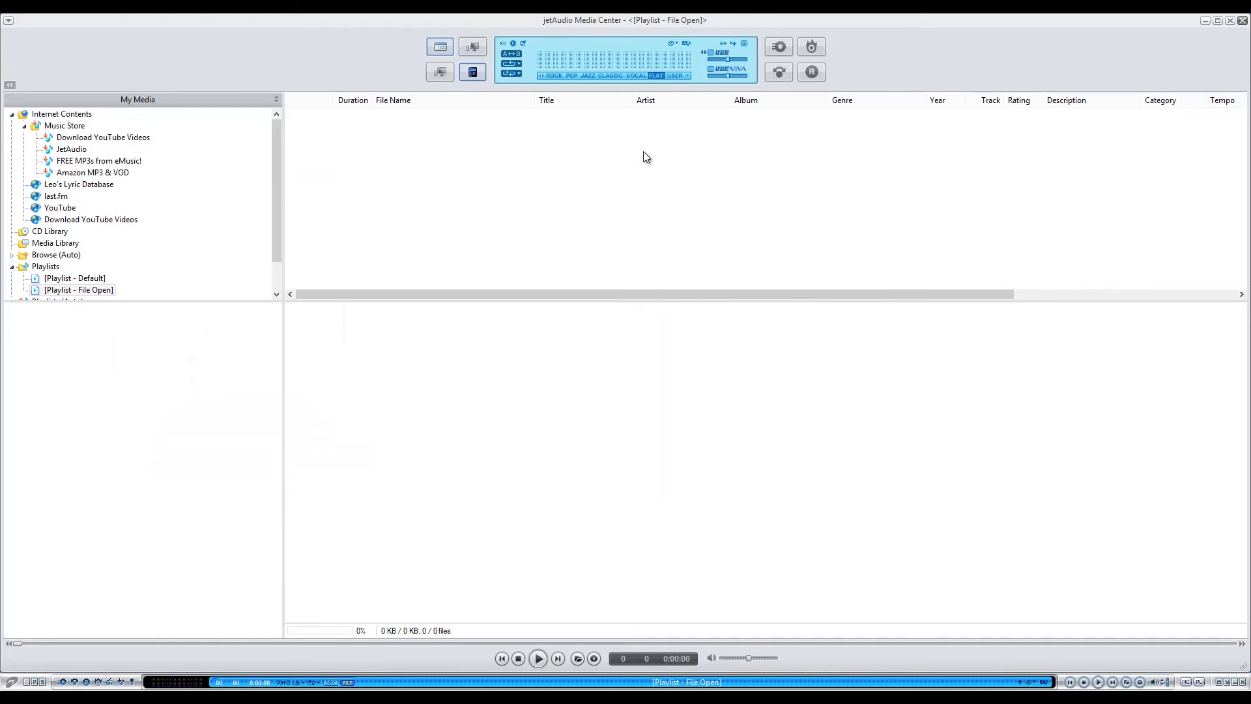
Step: Recheck the Ripping output format (still WAV - Wave), close it, and show the Convert menu
click(776, 45)
click(315, 463)
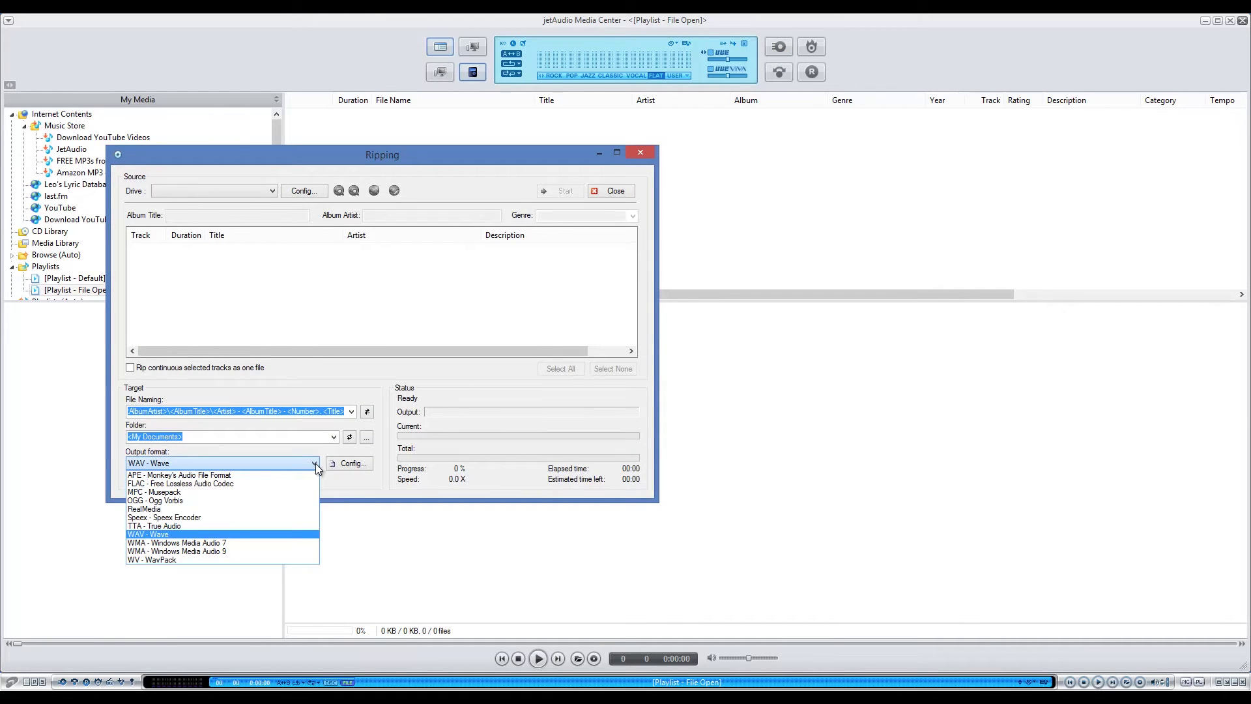
click(315, 463)
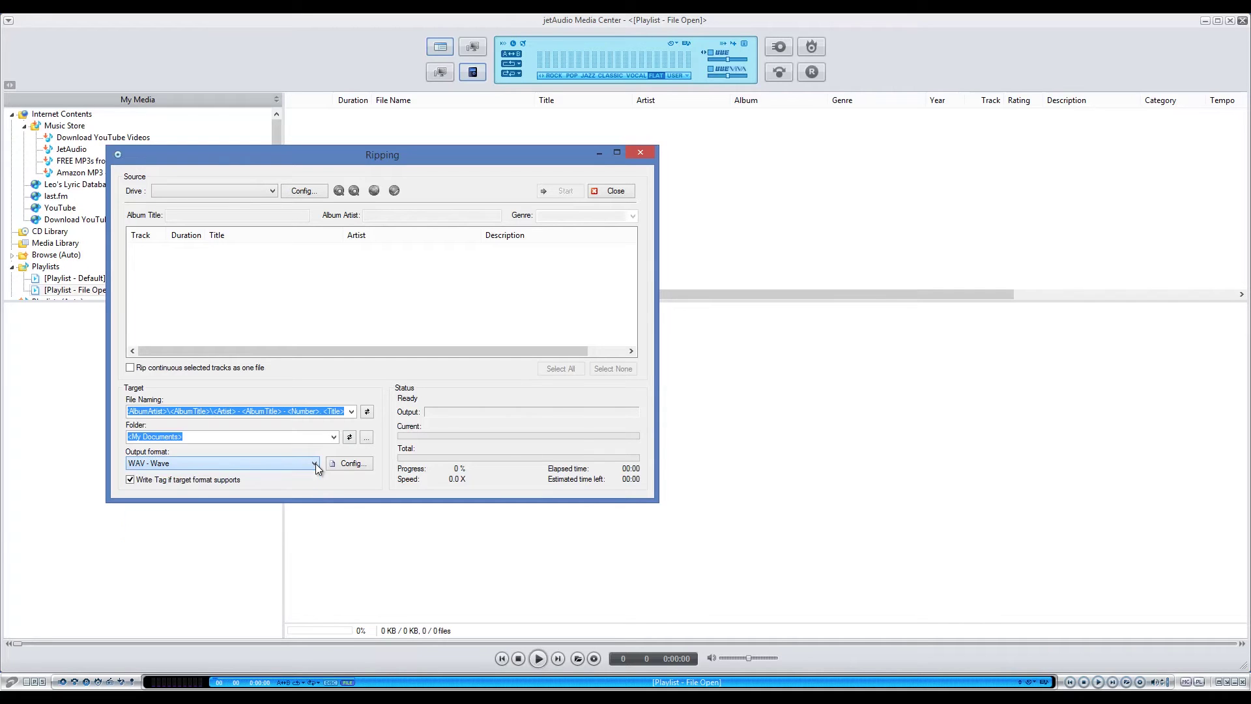
click(642, 153)
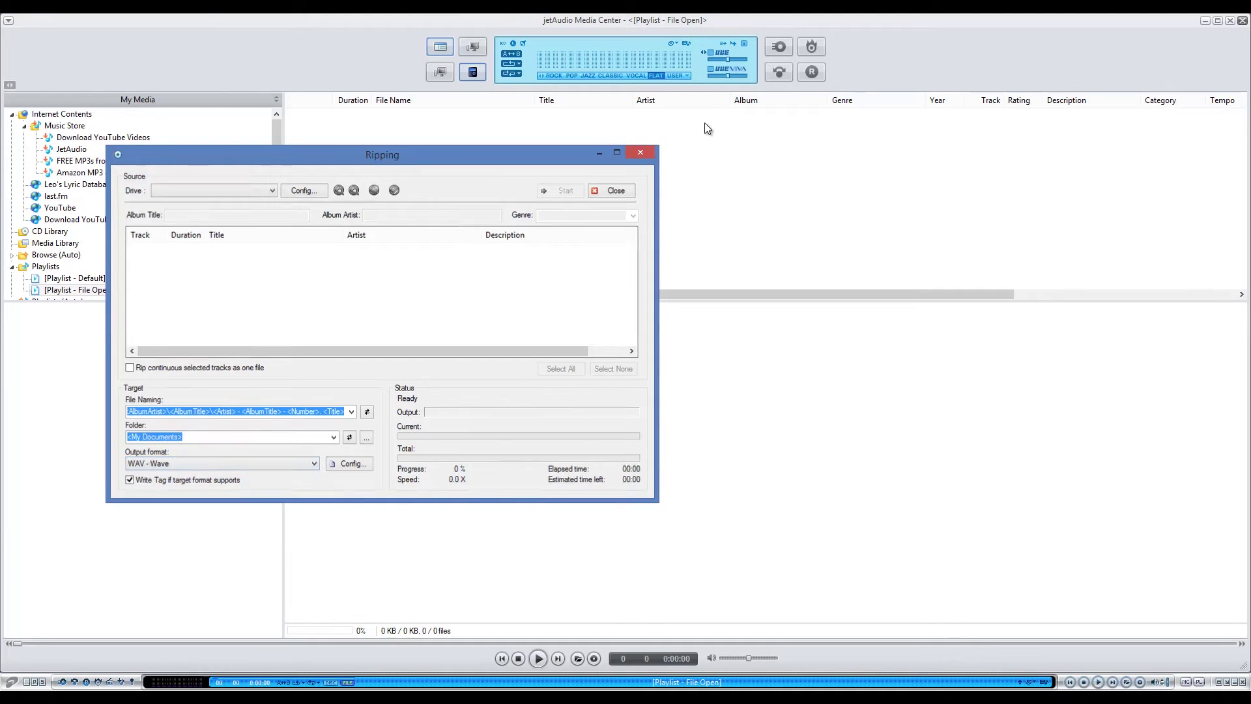
click(779, 74)
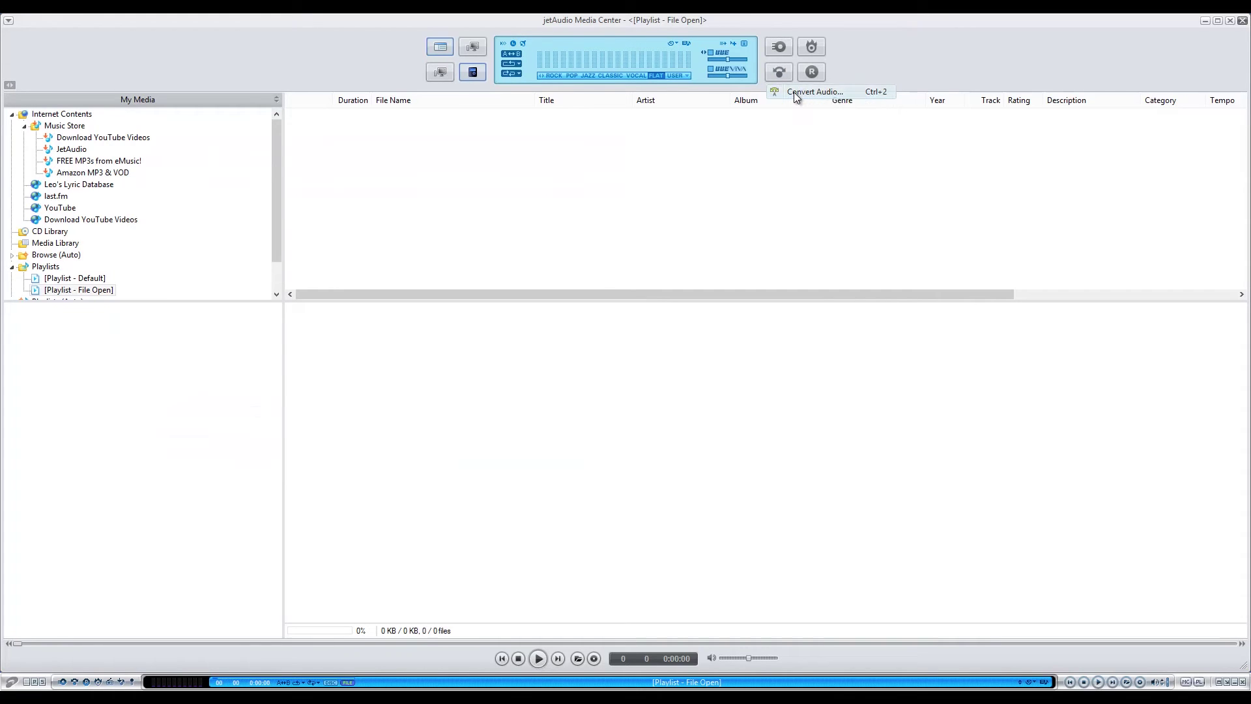
Step: Close the Convert Audio dialog and start Convert Video from the convert menu
click(793, 92)
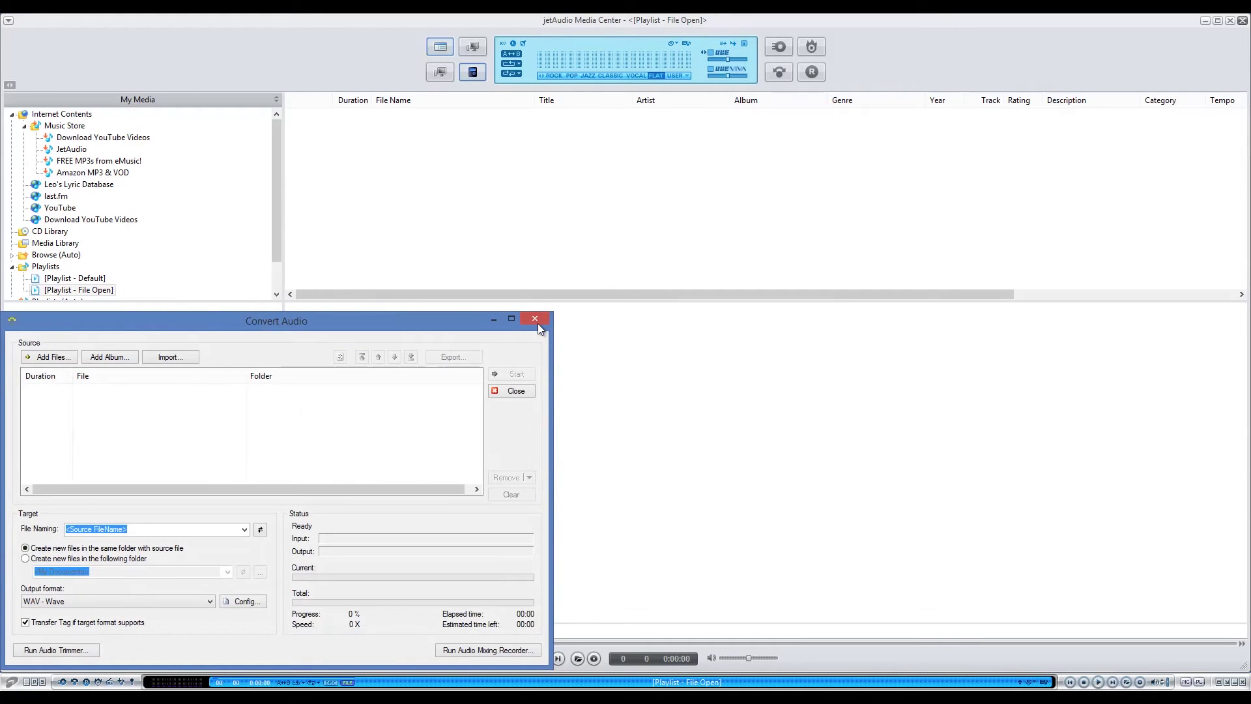
click(535, 320)
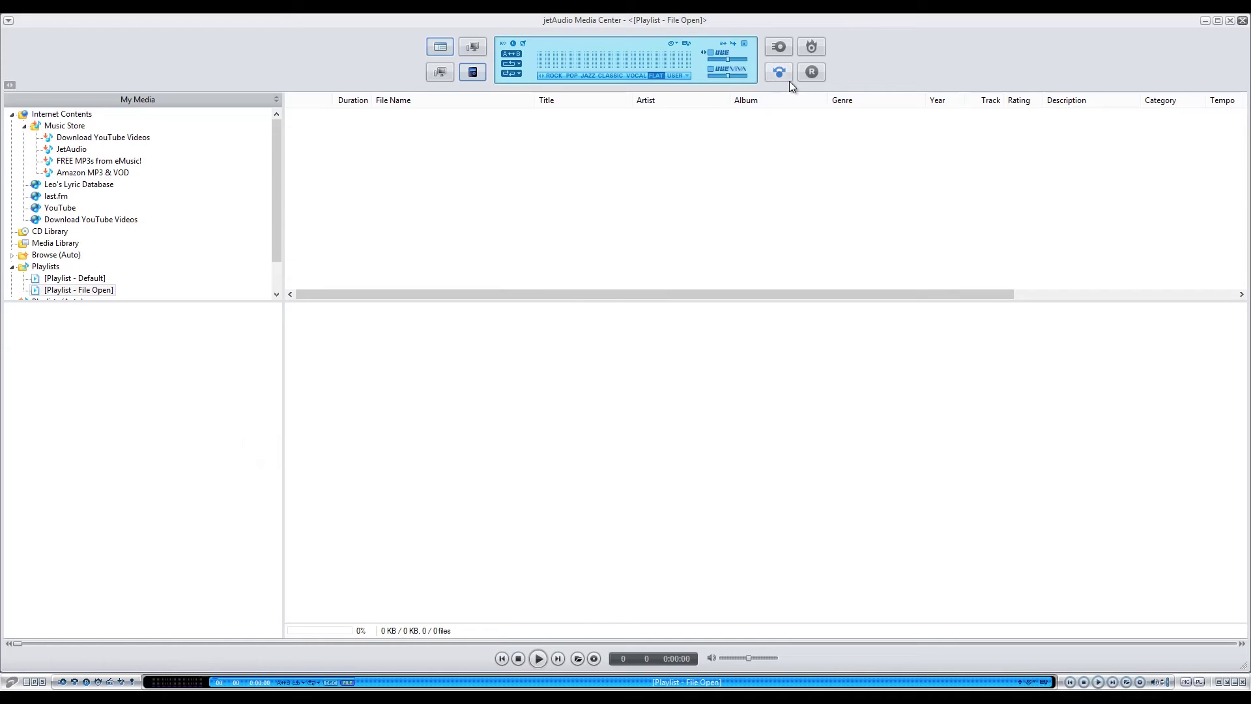
click(788, 76)
click(794, 108)
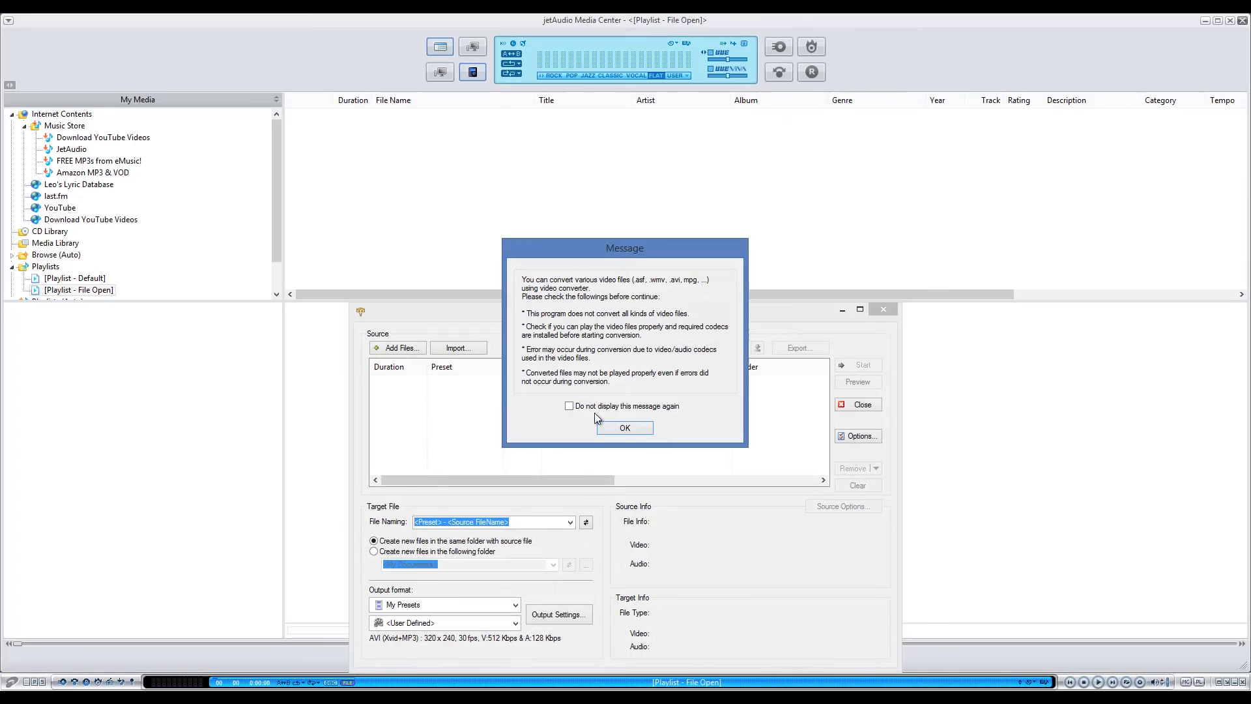
Step: Dismiss the Convert Video notice, reposition the dialog, and close it
click(609, 427)
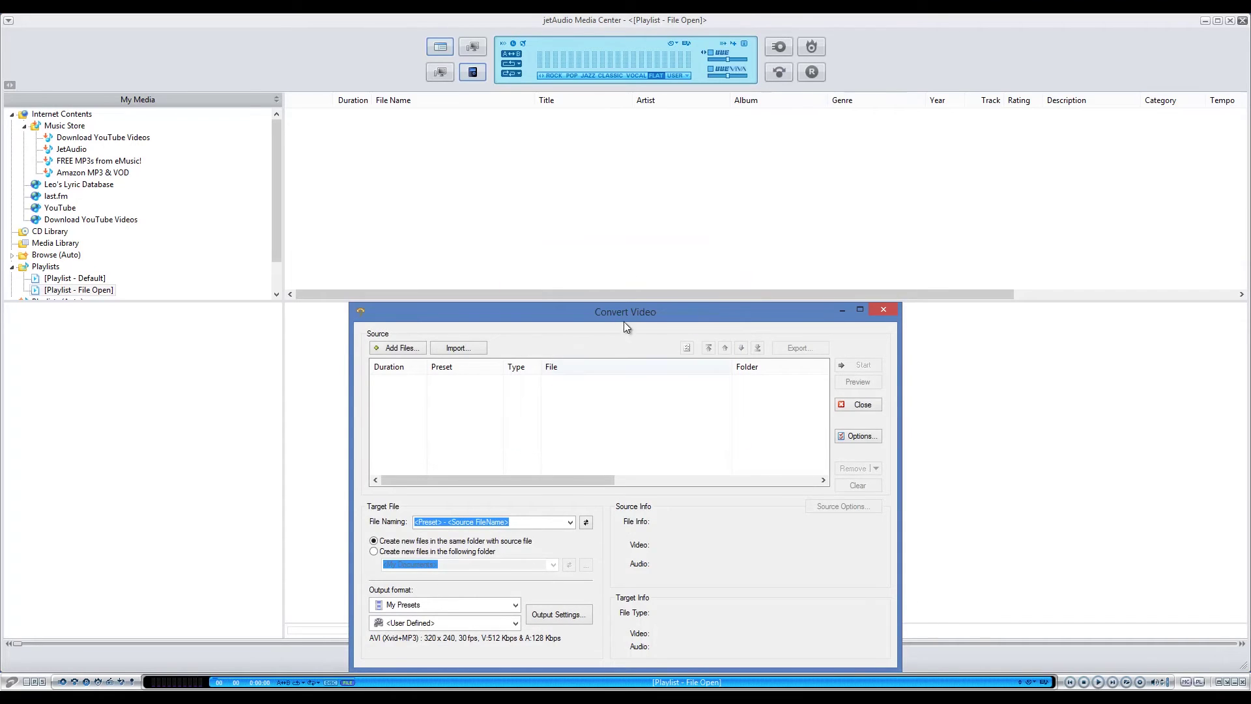
drag(626, 311, 641, 234)
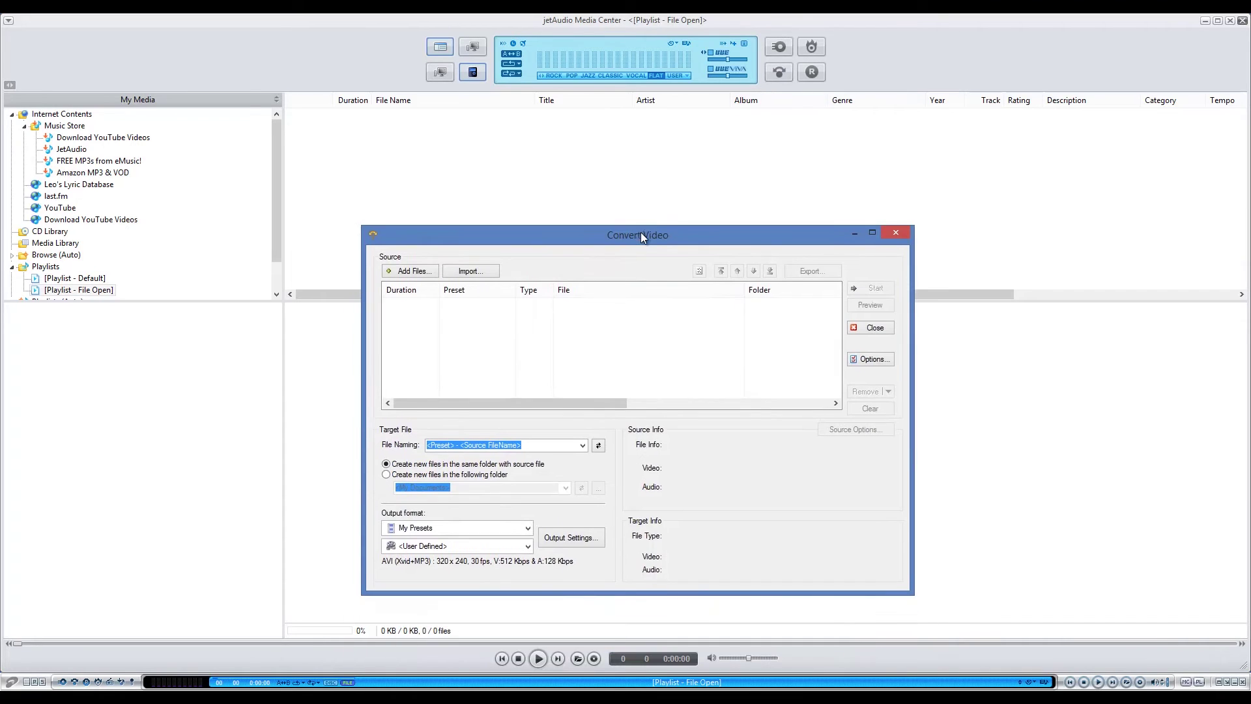
click(896, 235)
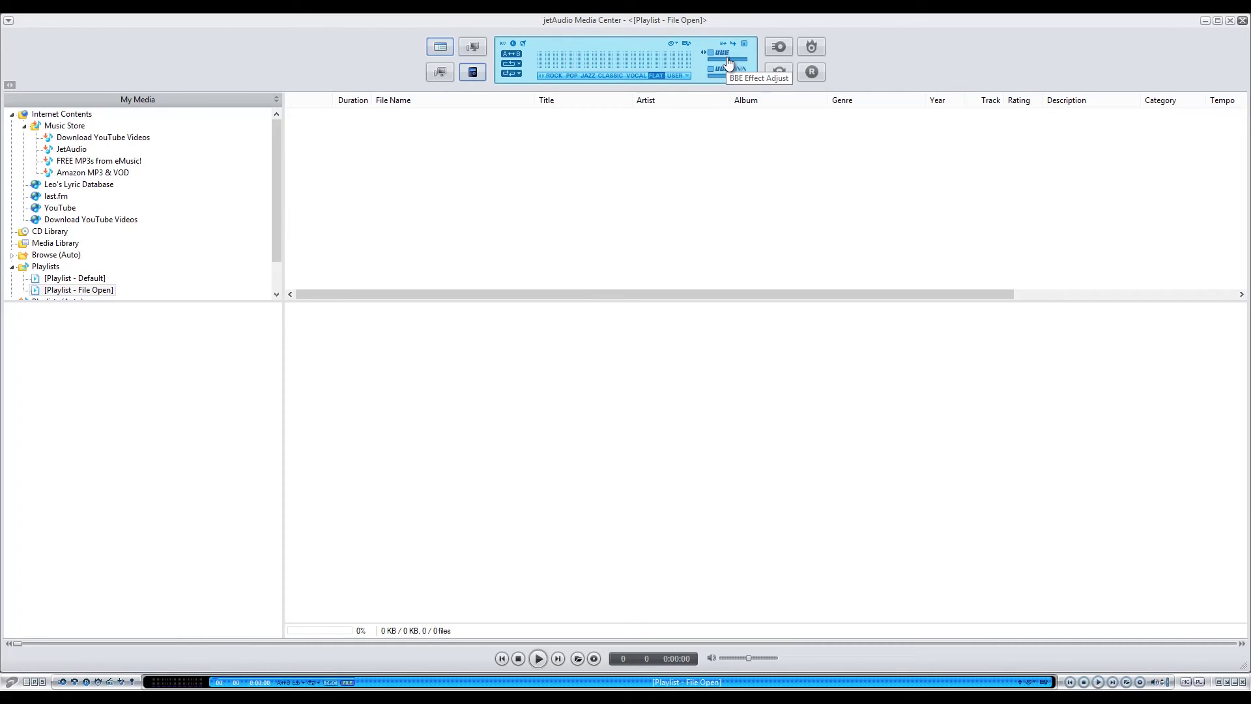
Step: Load the JetAudio Music Store downloads page, then show the main menu's Sound Effects options
click(75, 150)
click(73, 149)
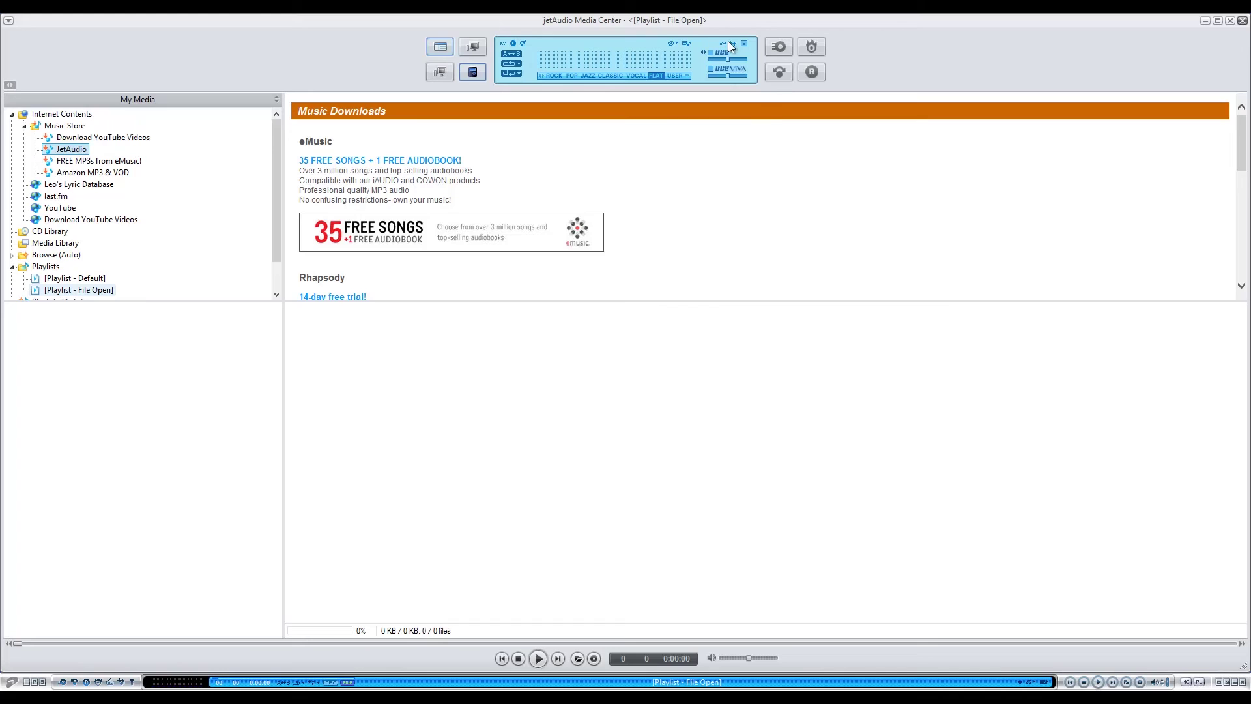
click(9, 20)
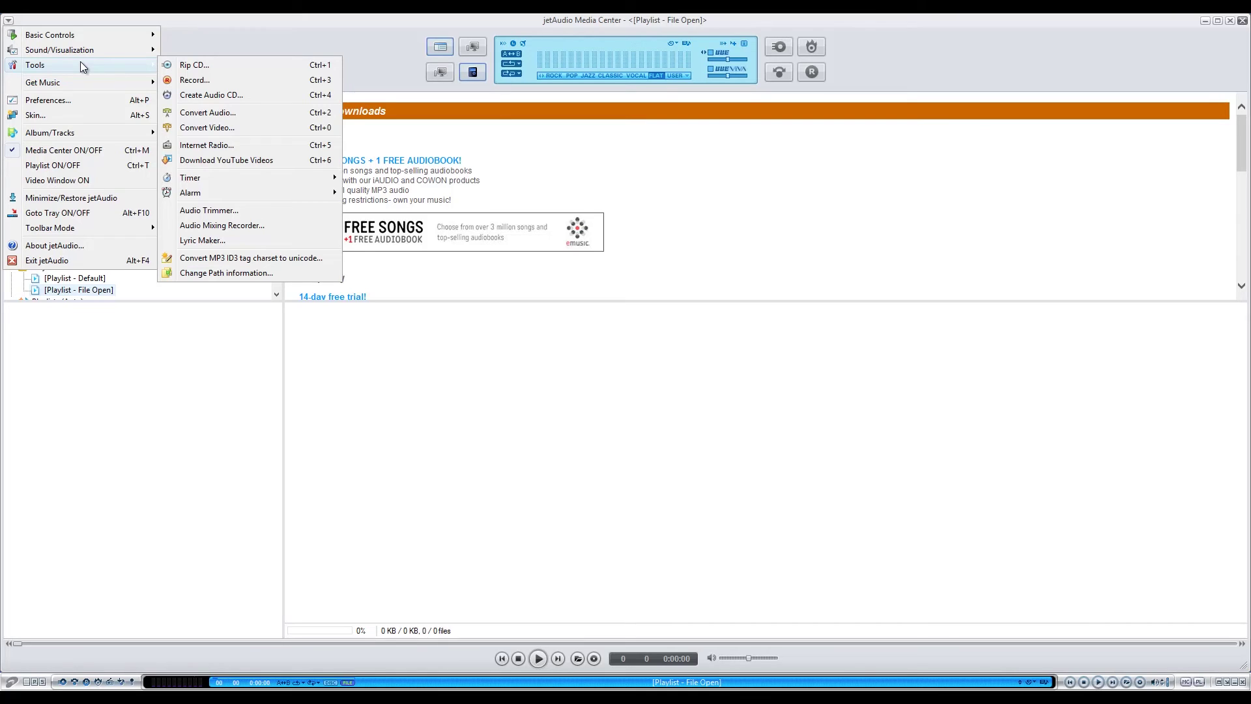
mouse_move(59, 50)
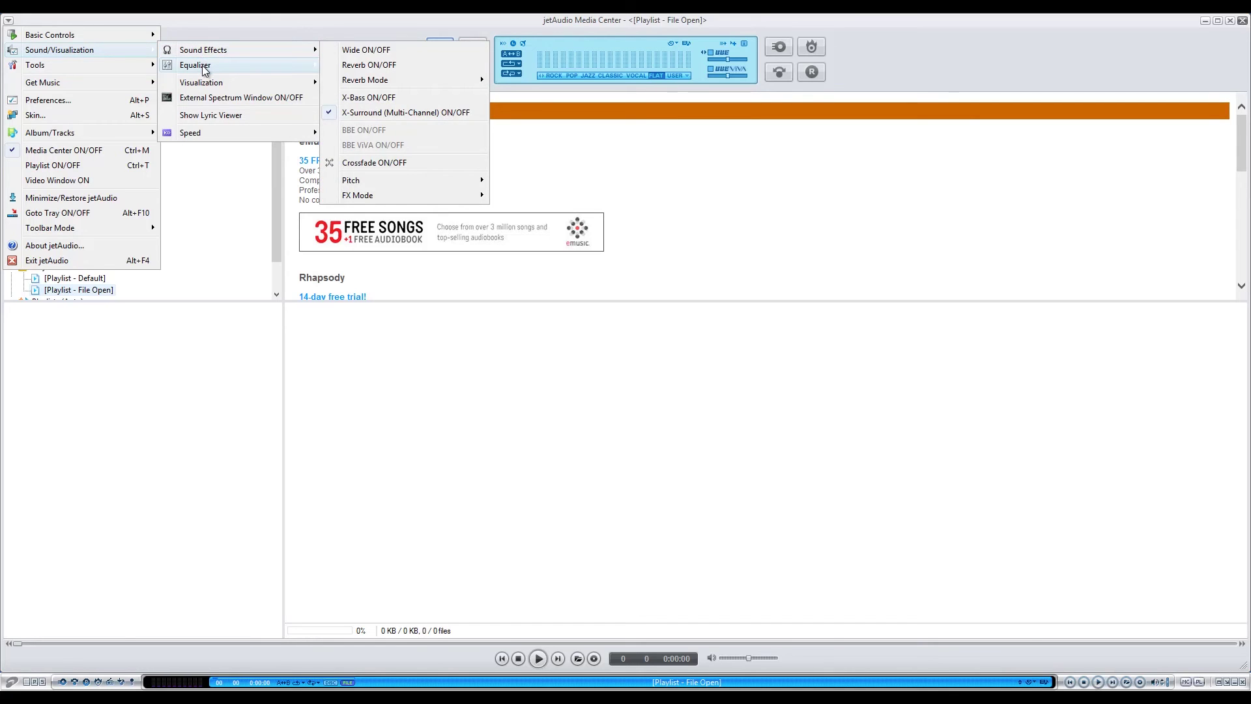
mouse_move(195, 65)
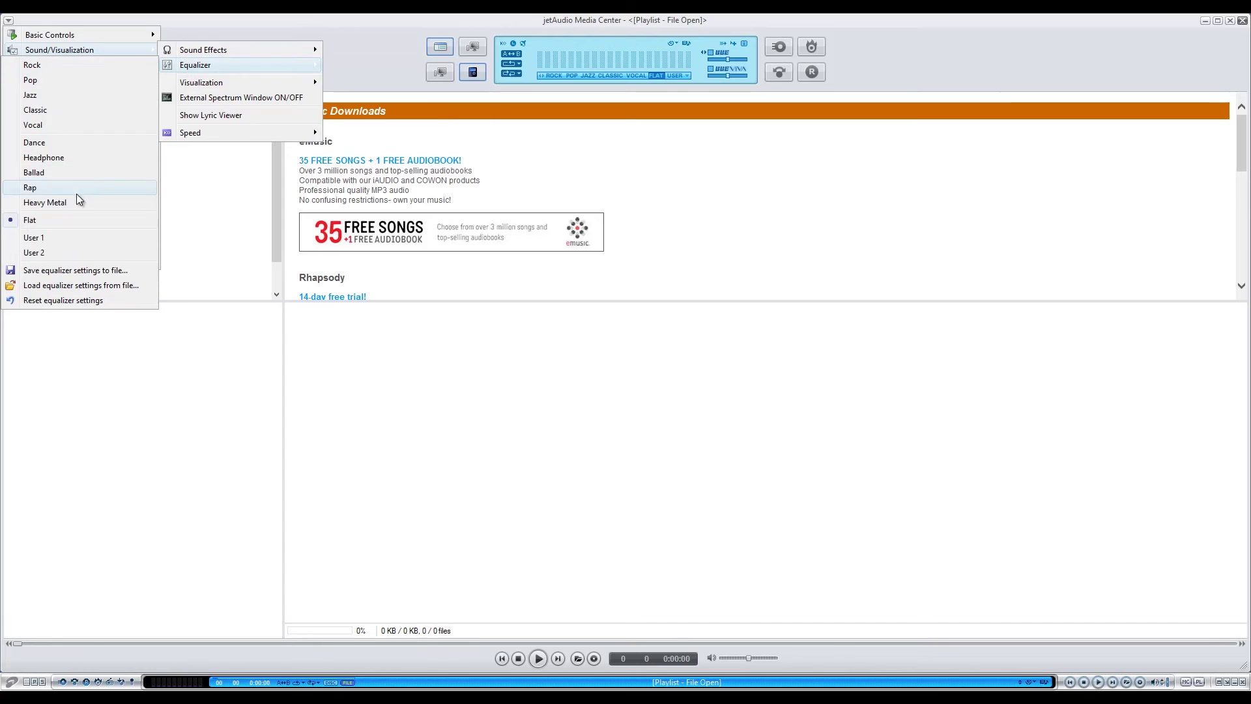
Step: Close the equalizer menus with Flat still active, then hide and restore the My Media panel
click(798, 170)
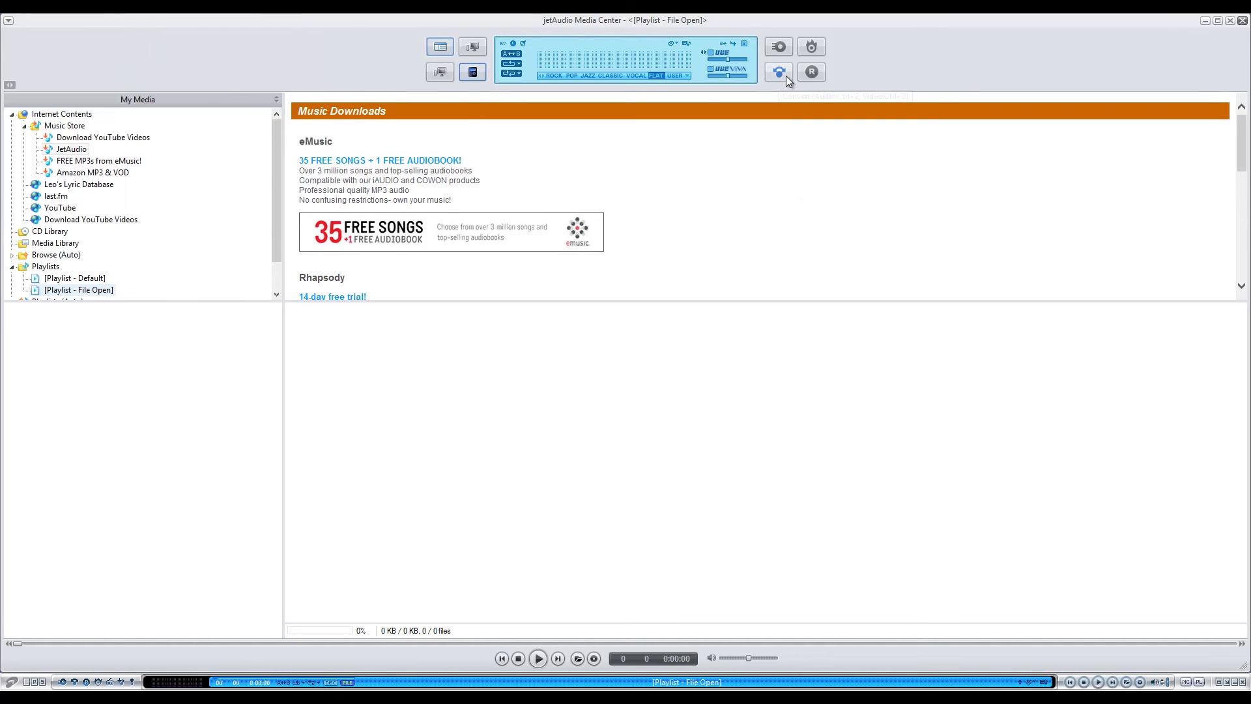
click(811, 46)
mouse_move(279, 246)
mouse_down()
mouse_move(273, 296)
mouse_move(276, 177)
mouse_up()
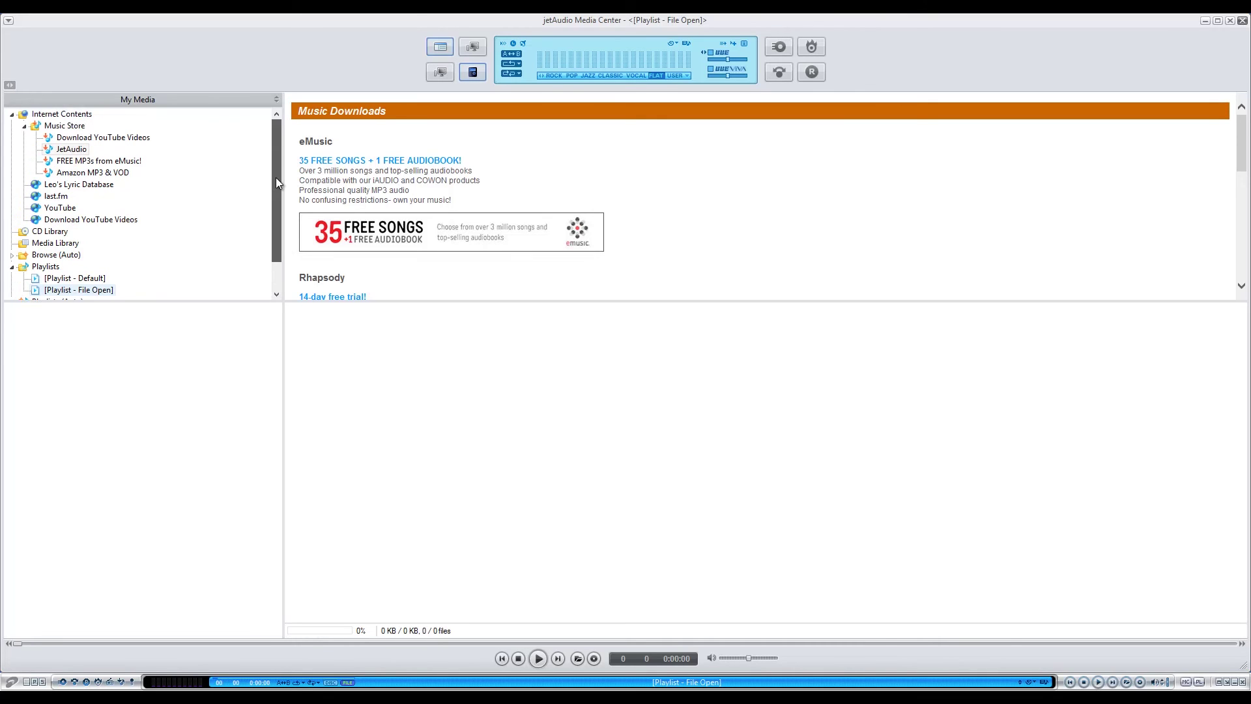
click(12, 89)
click(13, 88)
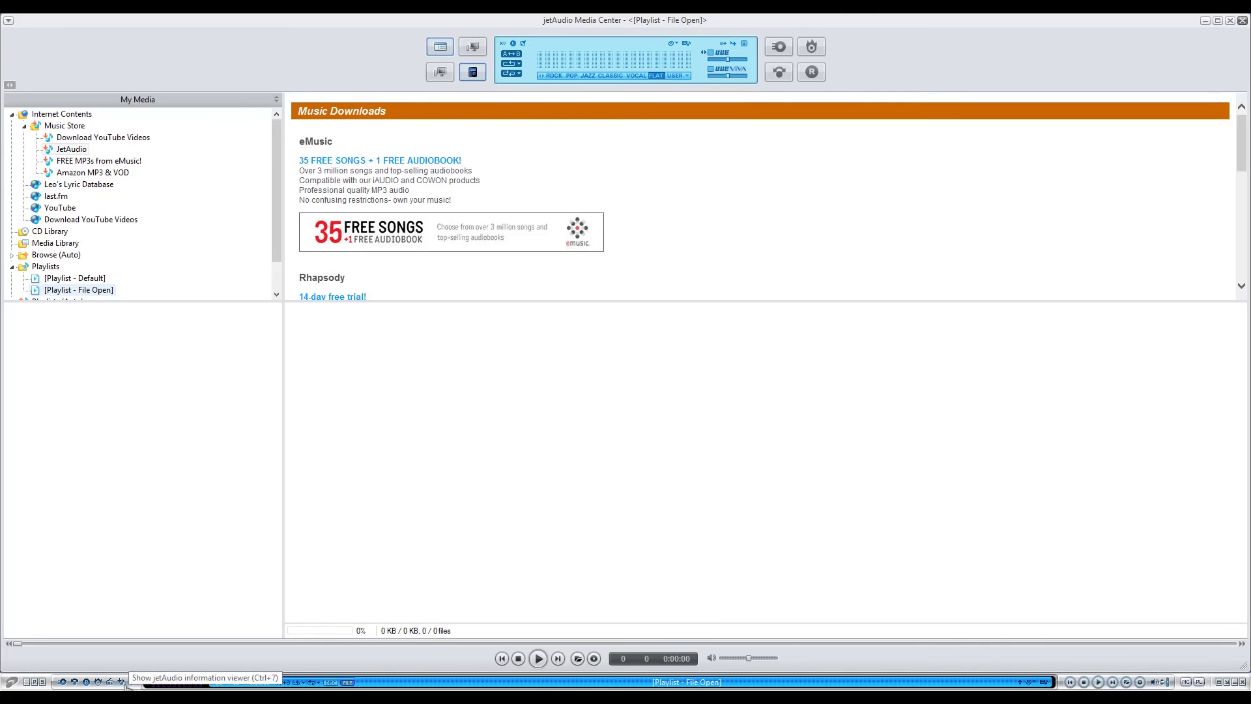
Step: View pages in the jetAudio Information Viewer and close it
click(126, 683)
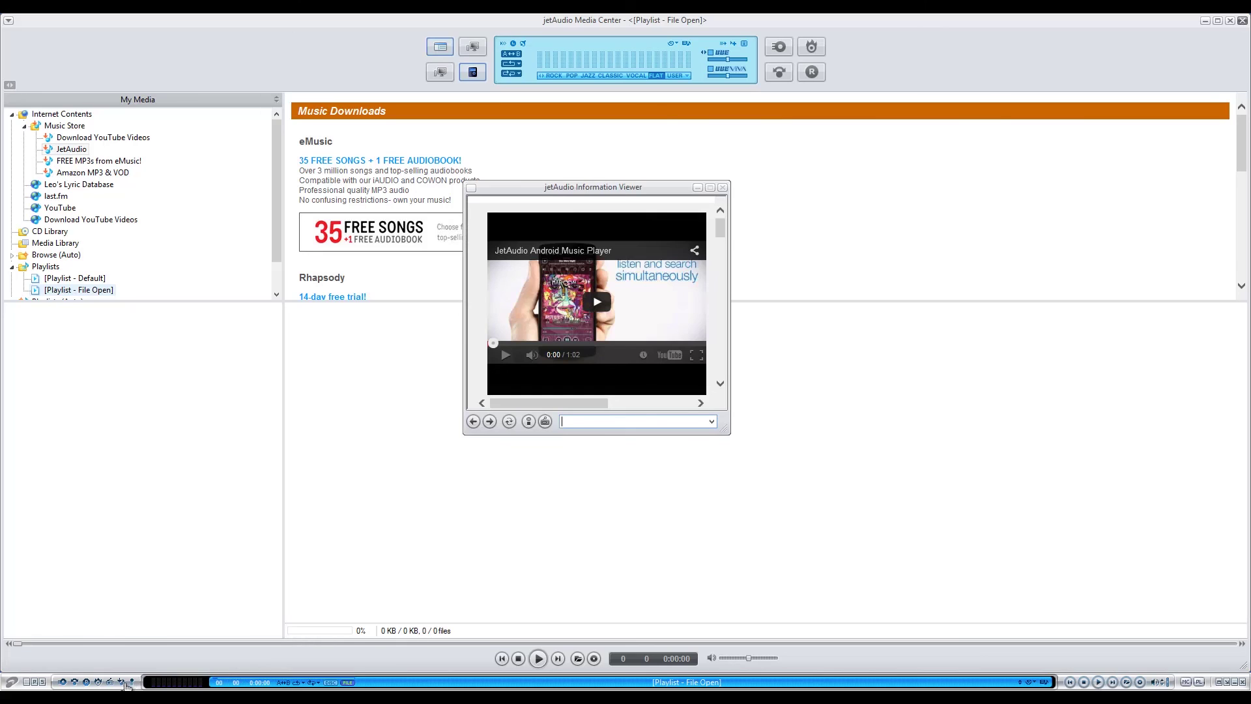
click(116, 684)
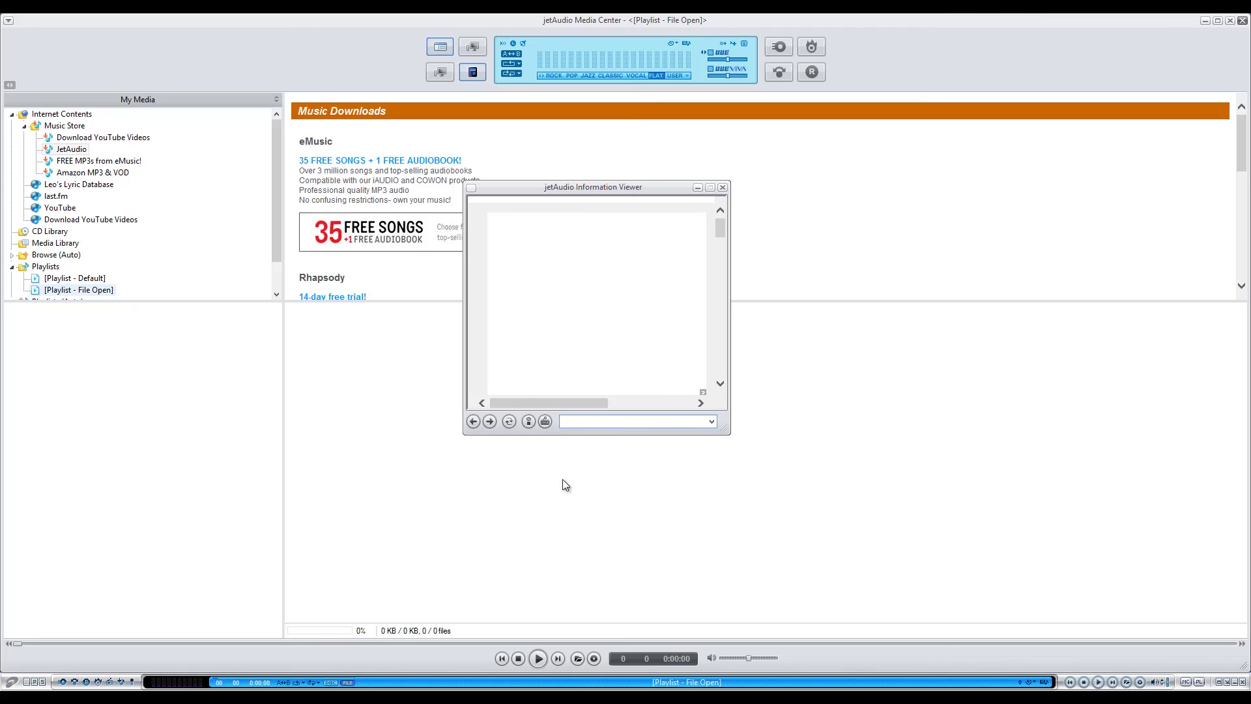
click(722, 187)
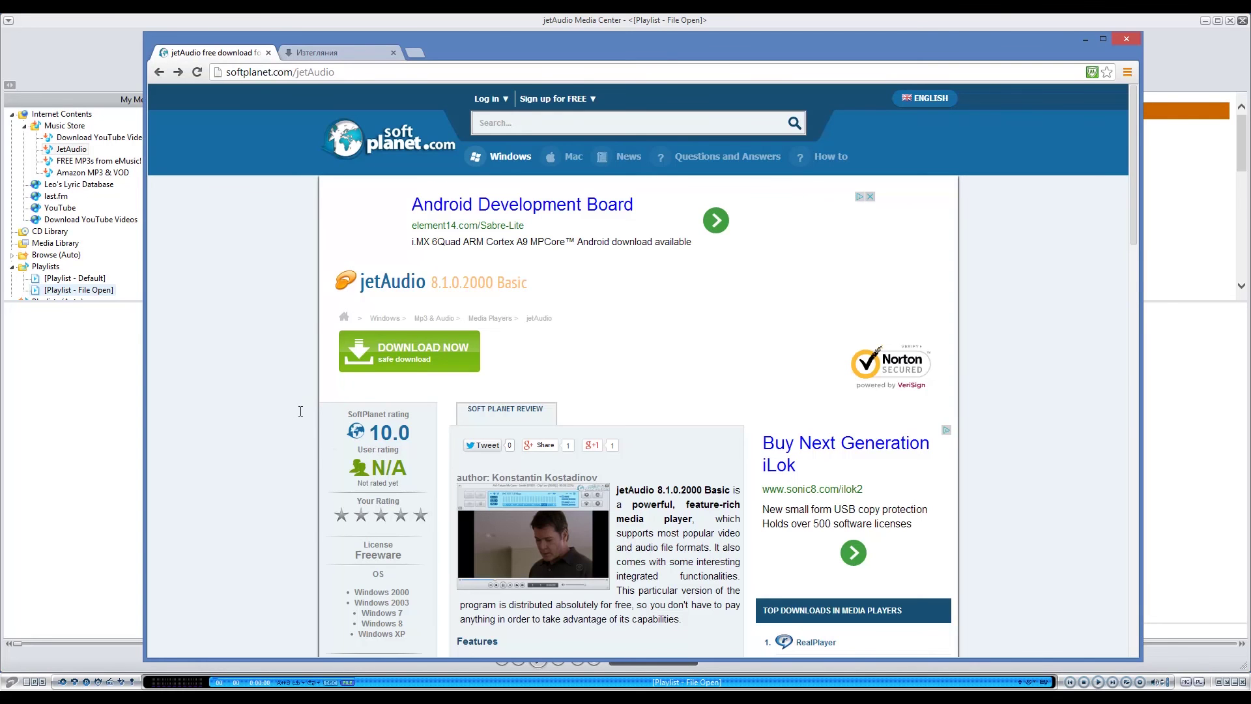
scroll(288, 425, down, 5)
scroll(1055, 286, up, 2)
scroll(1052, 286, down, 2)
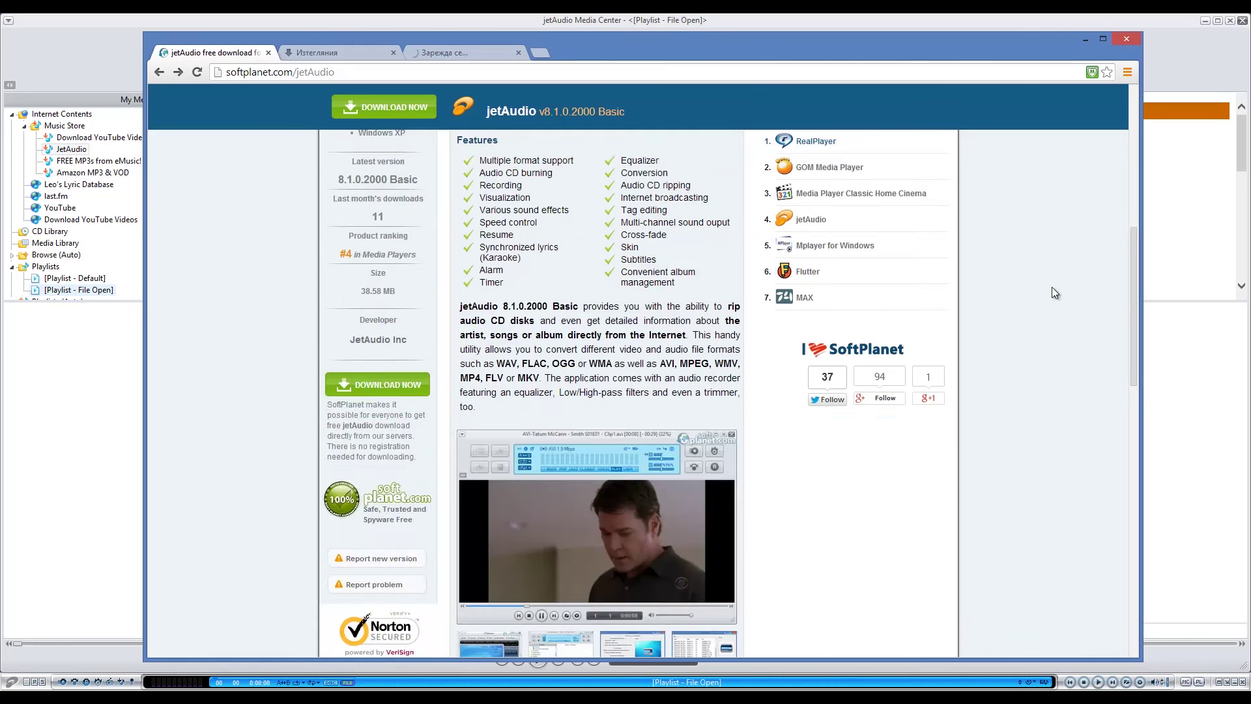
scroll(1015, 293, up, 5)
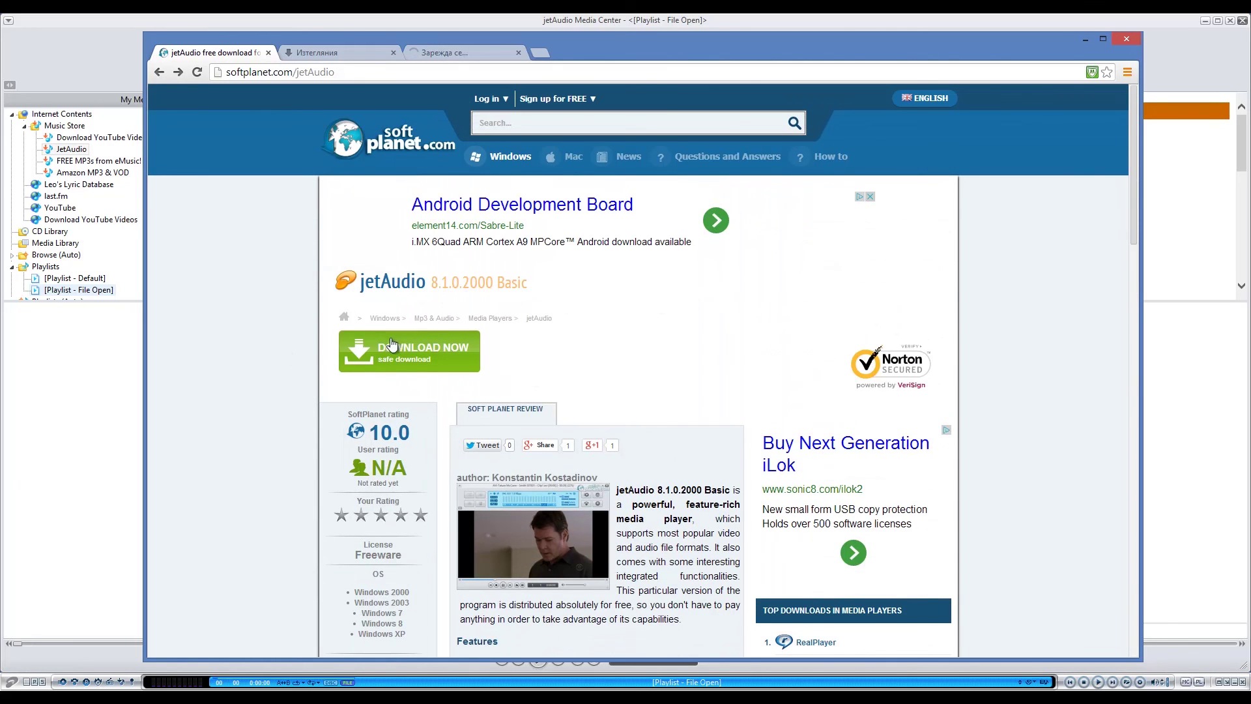
scroll(275, 386, down, 2)
scroll(271, 383, down, 3)
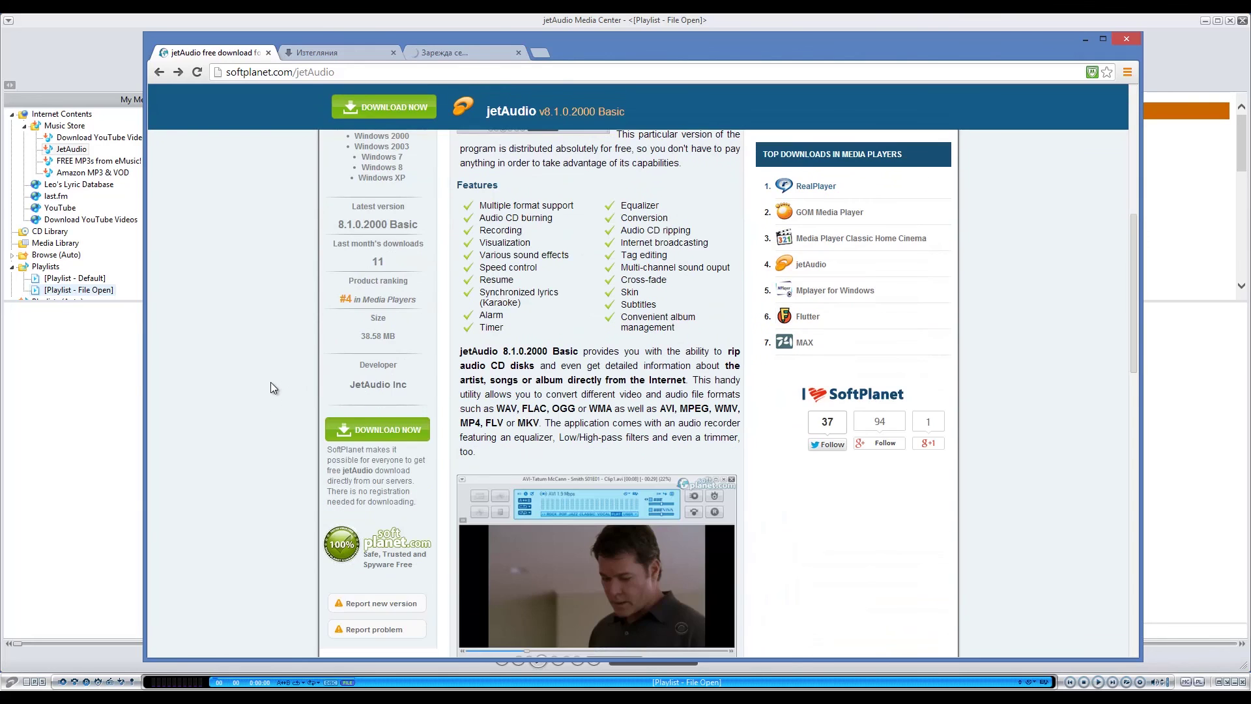
scroll(271, 381, up, 2)
scroll(269, 380, up, 3)
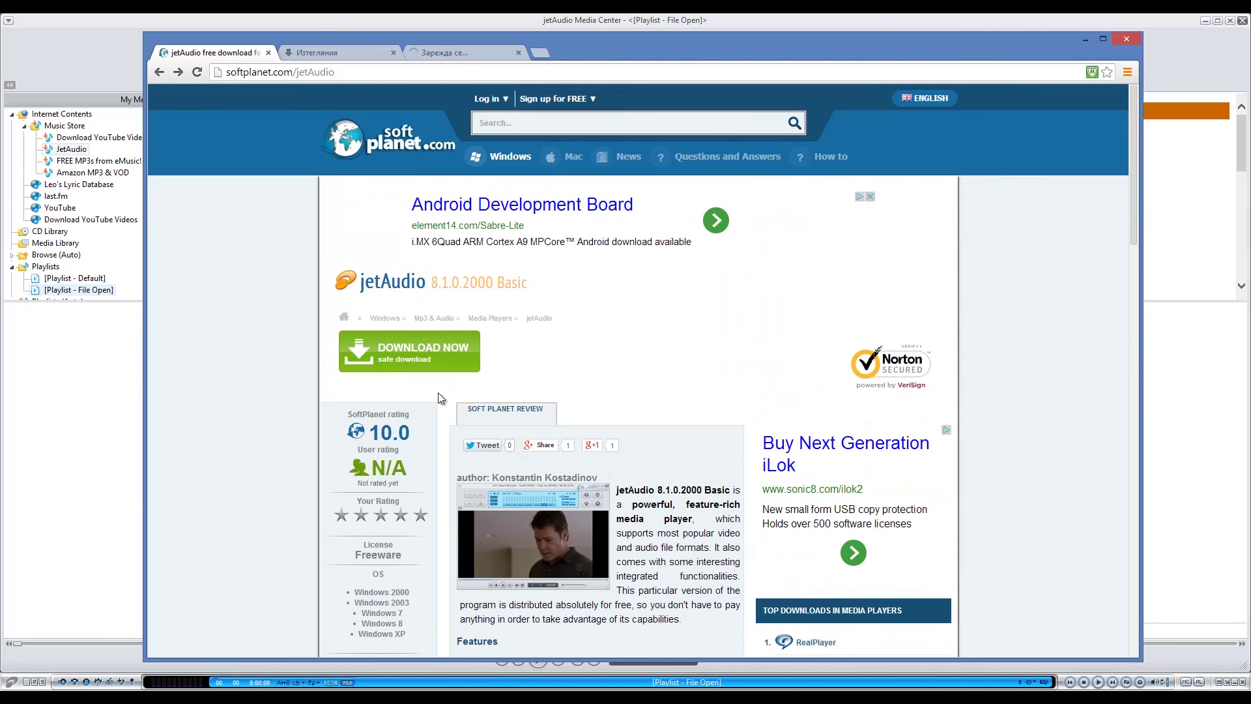